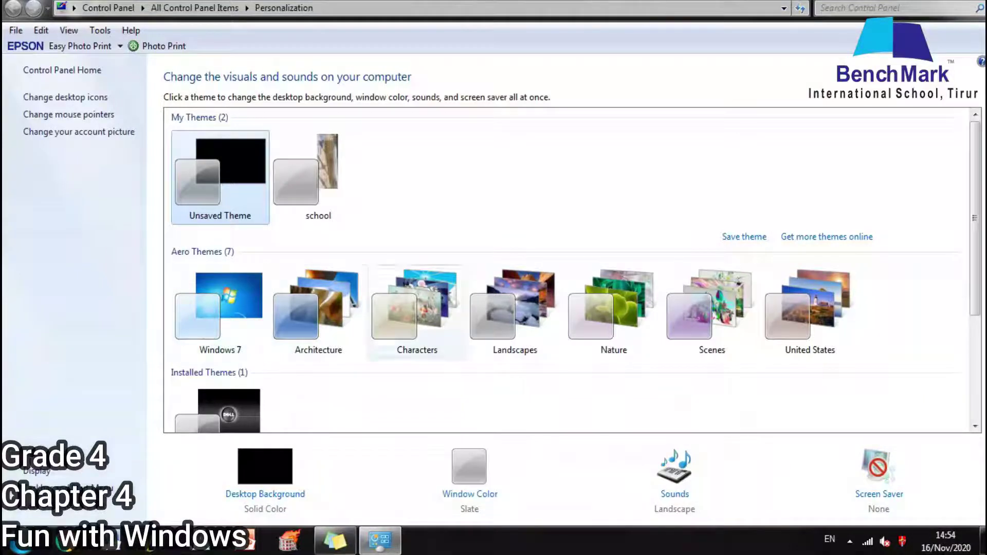
Compare the Architecture and Characters themes, then view the theme's desktop background pictures
{"action": "left_click", "coordinate": [319, 311]}
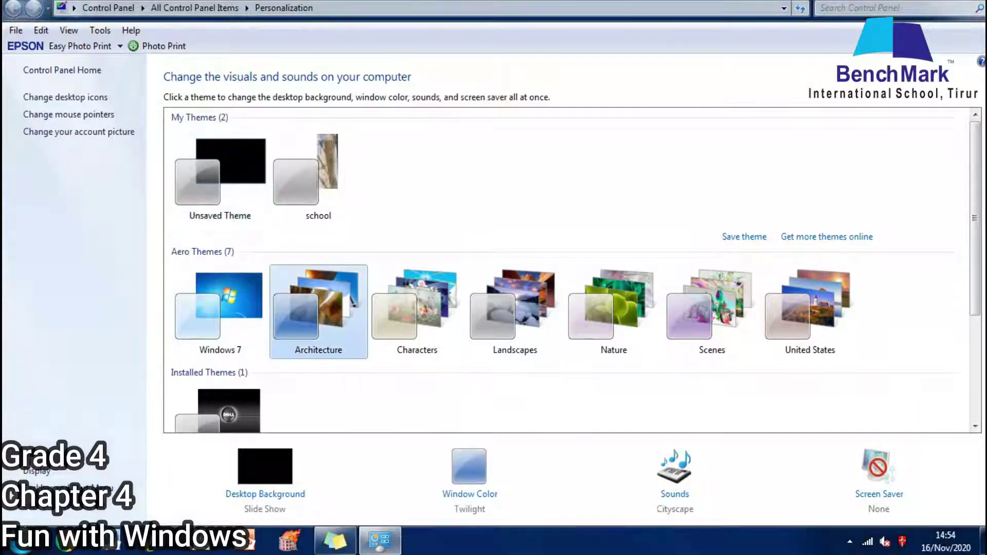
{"action": "left_click", "coordinate": [417, 311]}
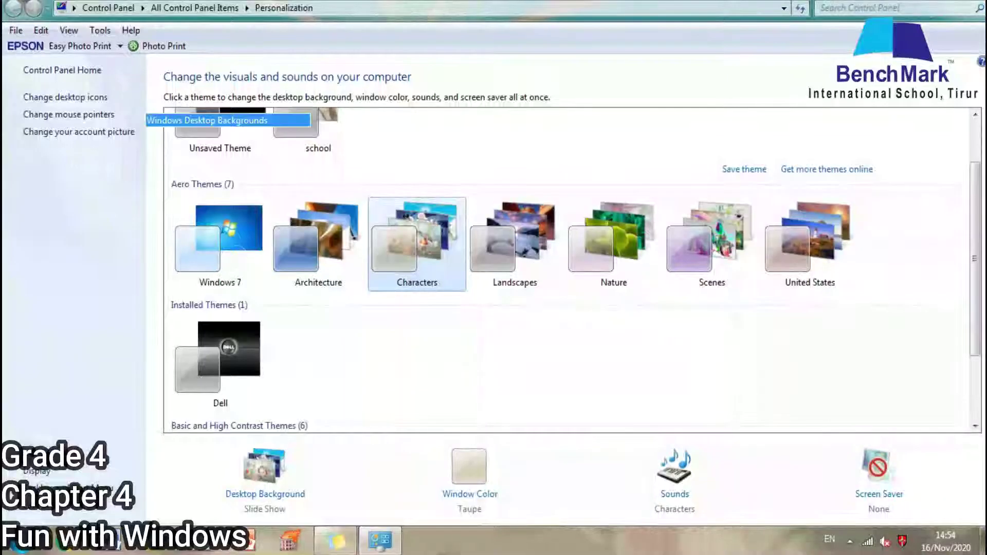
{"action": "left_click", "coordinate": [265, 478]}
Return to the background pictures and preview the bridge wallpaper on the bare desktop
{"action": "key", "text": "alt+Left"}
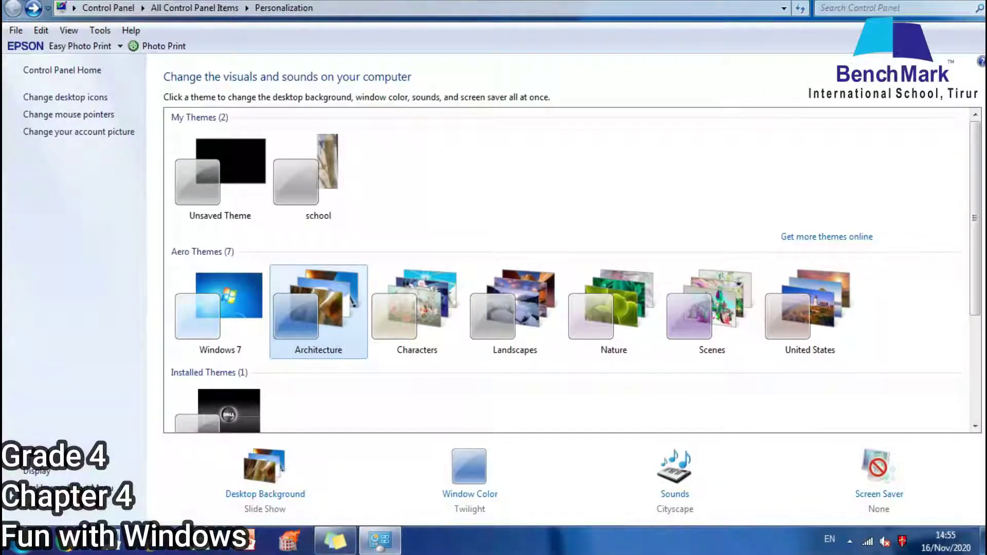
{"action": "key", "text": "alt+Right"}
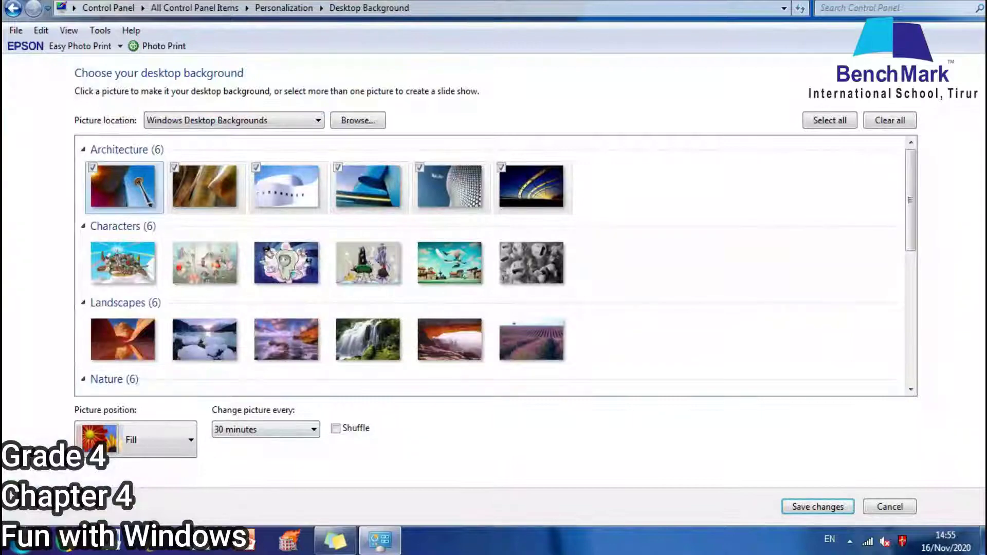
{"action": "key", "text": "super+d"}
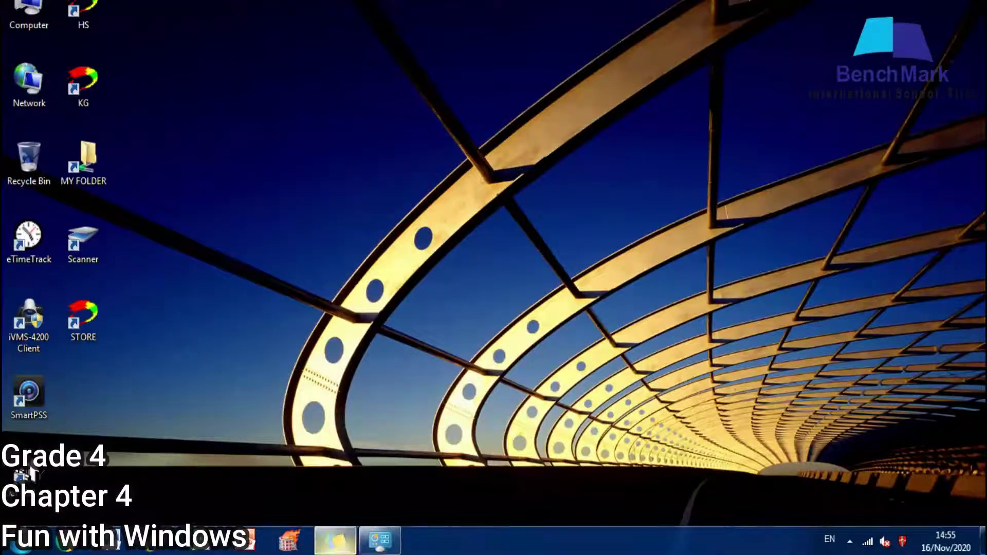
{"action": "key", "text": "super+d"}
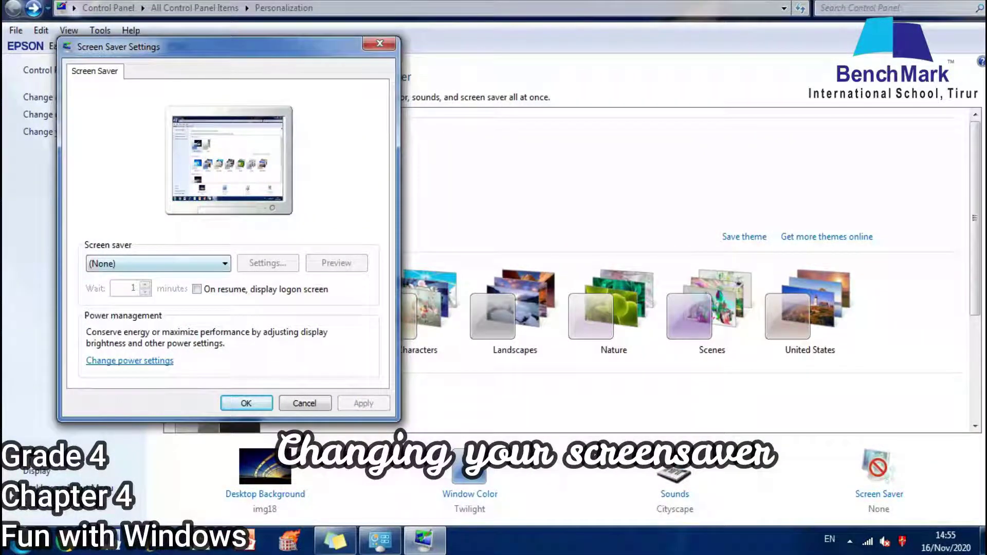
Try the Blank and Photos screen savers, then settle on Ribbons and confirm
{"action": "left_click", "coordinate": [158, 263]}
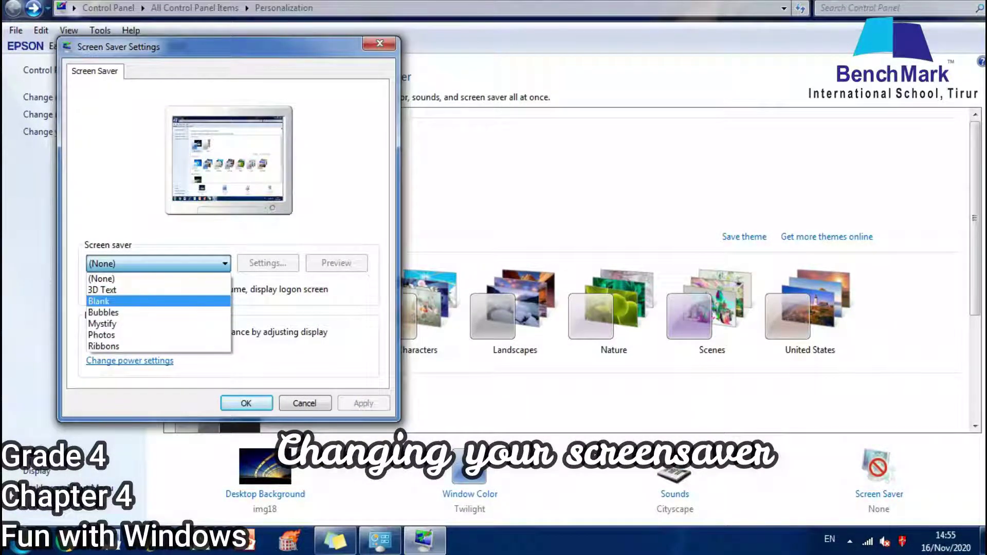
{"action": "left_click", "coordinate": [103, 301]}
{"action": "left_click", "coordinate": [158, 263]}
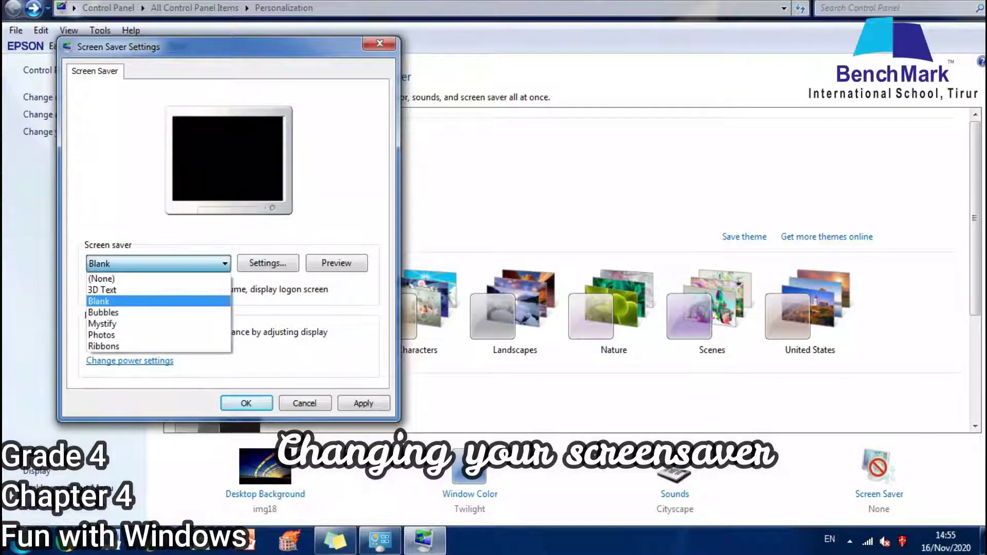
{"action": "left_click", "coordinate": [103, 301]}
{"action": "left_click", "coordinate": [158, 263]}
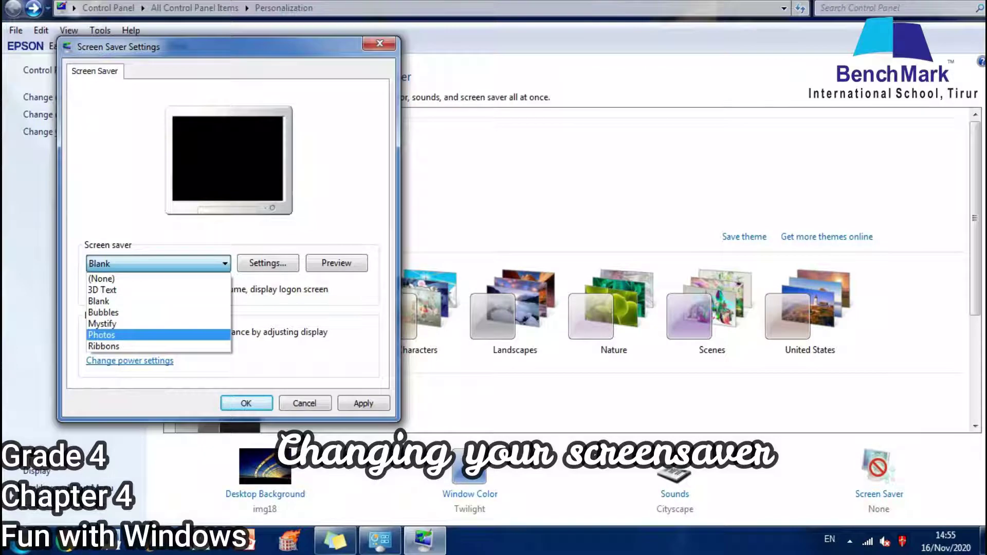
{"action": "left_click", "coordinate": [101, 335]}
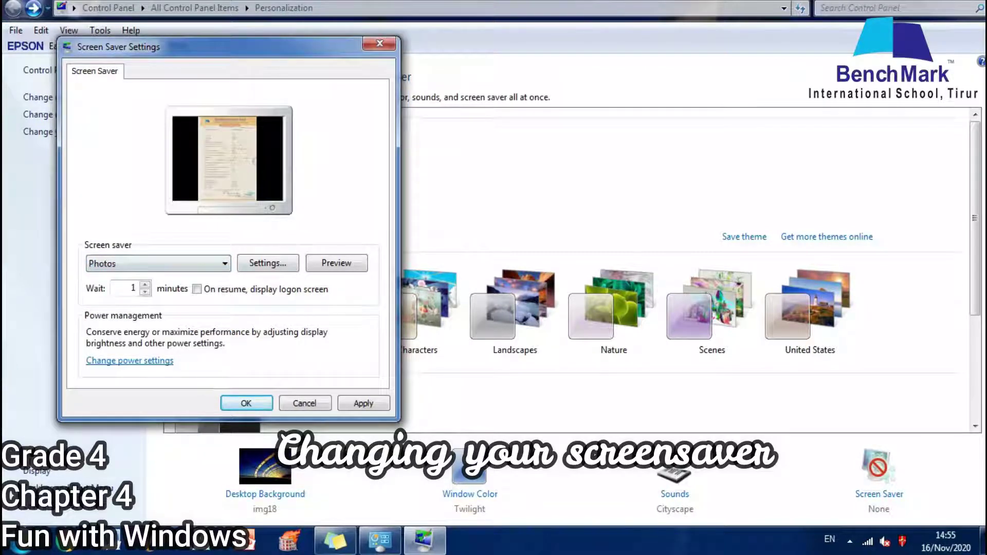
{"action": "left_click", "coordinate": [158, 264]}
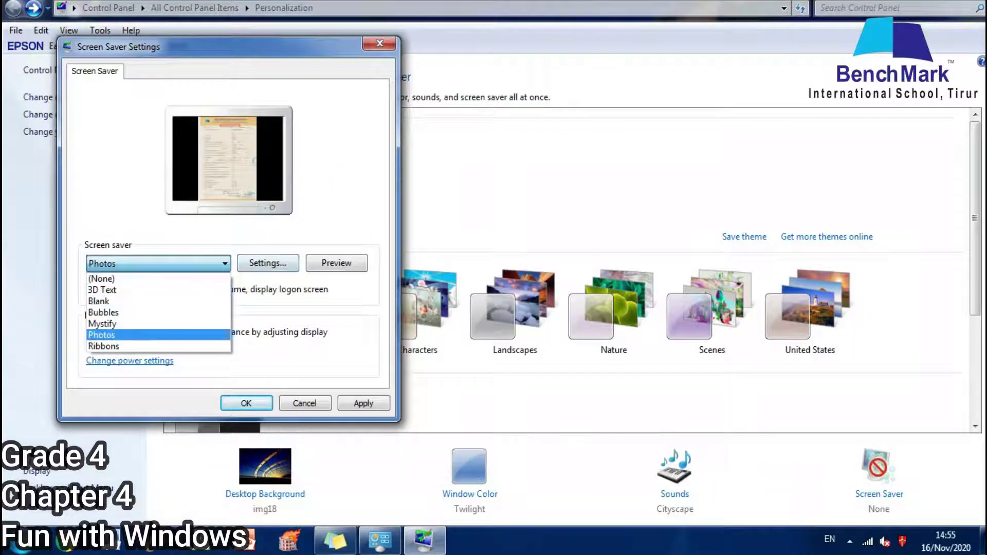
{"action": "left_click", "coordinate": [103, 346]}
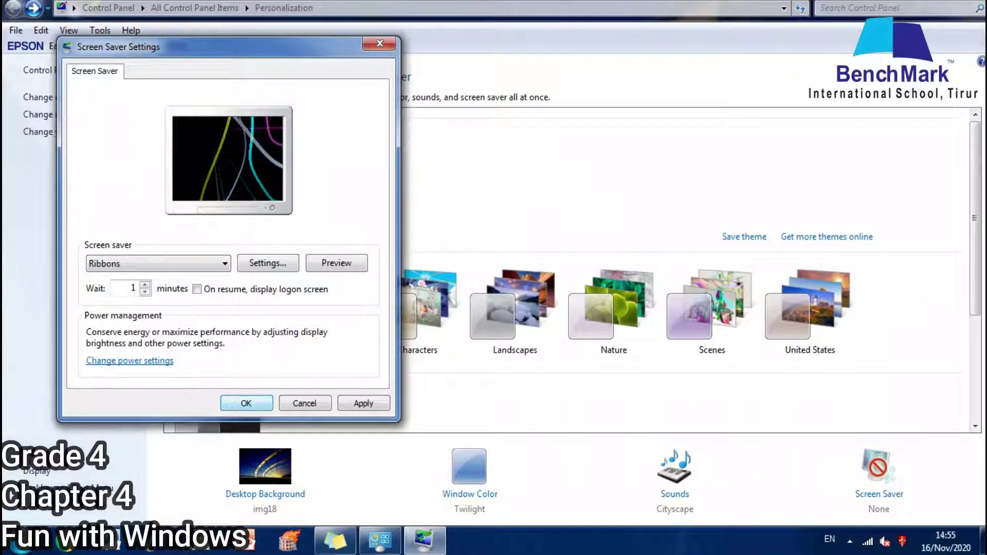
{"action": "key", "text": "Return"}
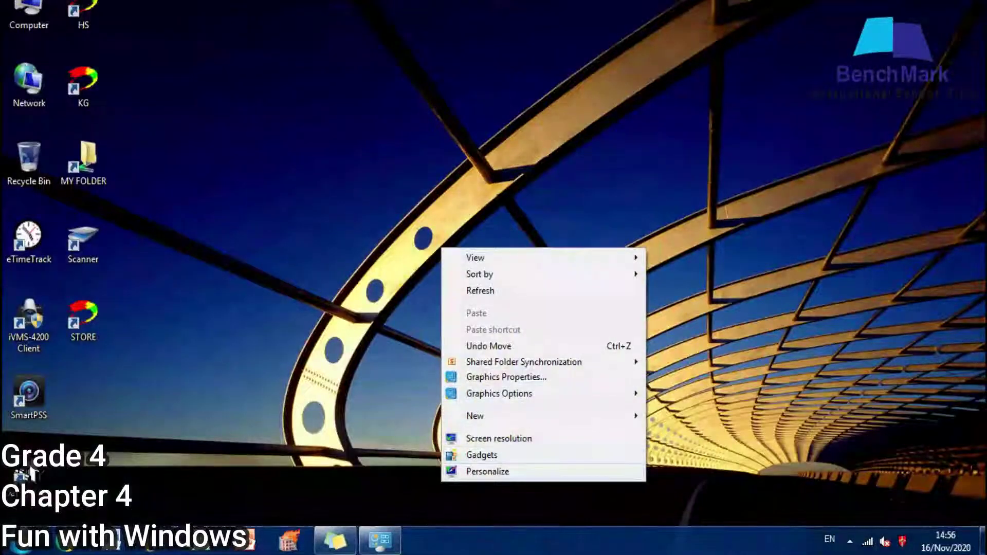
{"action": "left_click", "coordinate": [488, 472]}
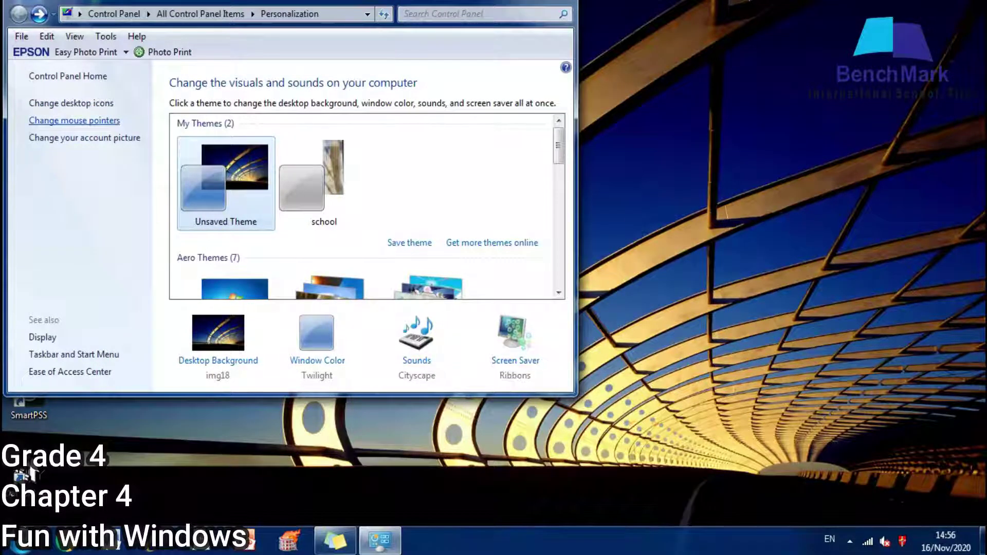
{"action": "left_click", "coordinate": [74, 120]}
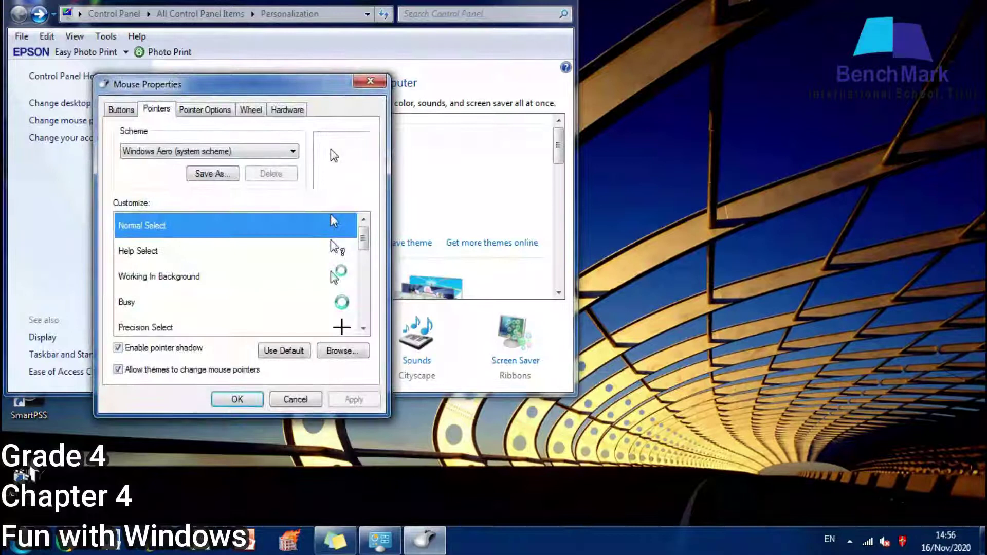
{"action": "scroll", "coordinate": [363, 241], "scroll_direction": "down", "scroll_amount": 1}
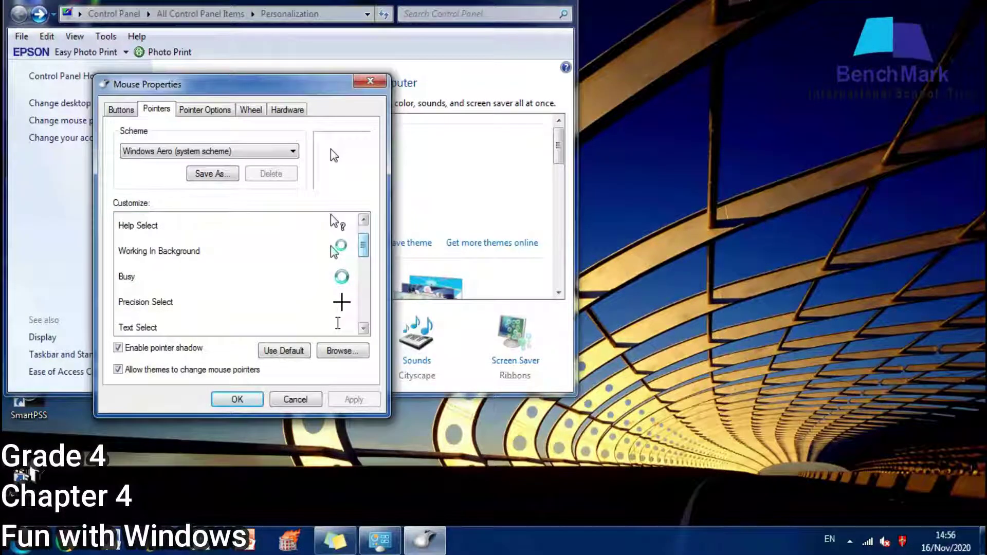
{"action": "scroll", "coordinate": [363, 242], "scroll_direction": "up", "scroll_amount": 1}
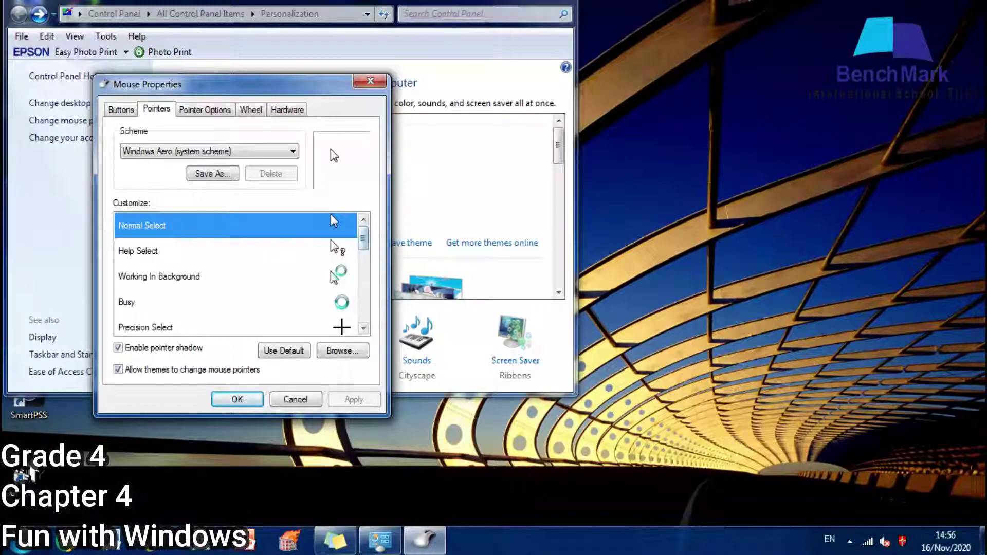
{"action": "left_click", "coordinate": [231, 302]}
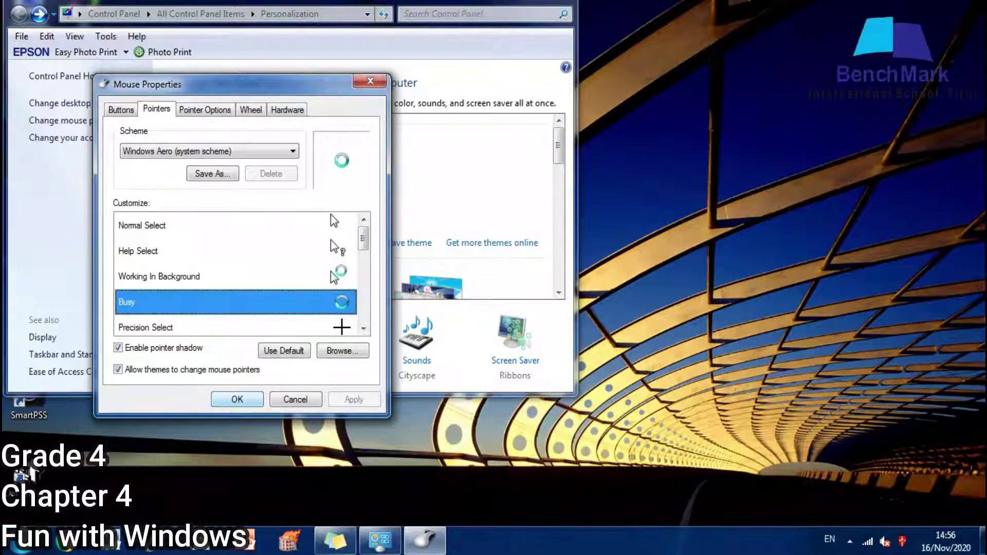
{"action": "key", "text": "Return"}
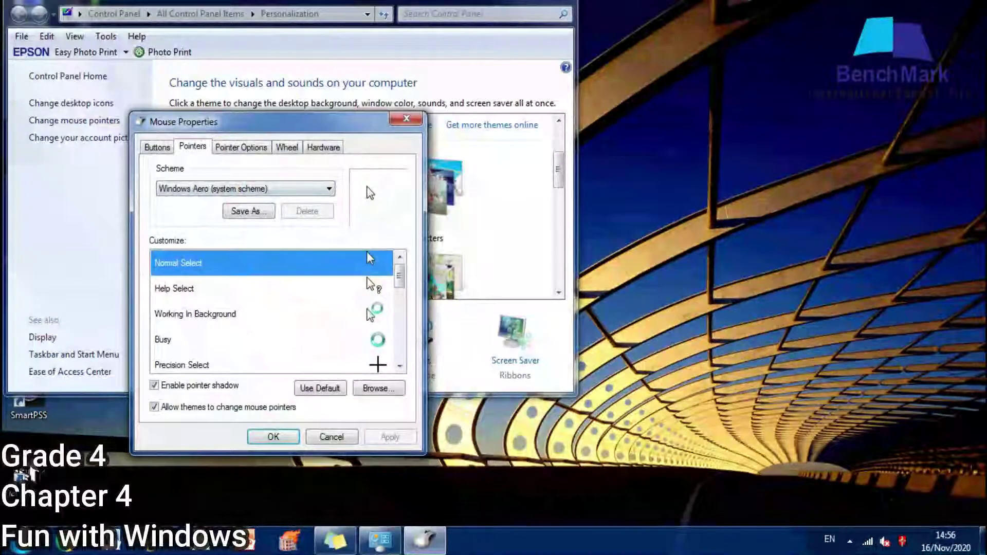
{"action": "left_click", "coordinate": [329, 188]}
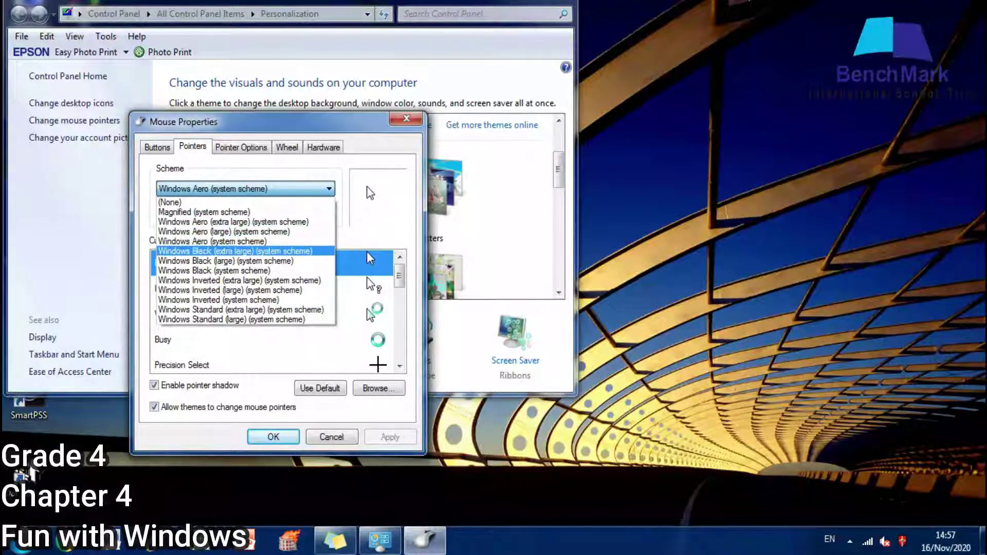
{"action": "key", "text": "Return"}
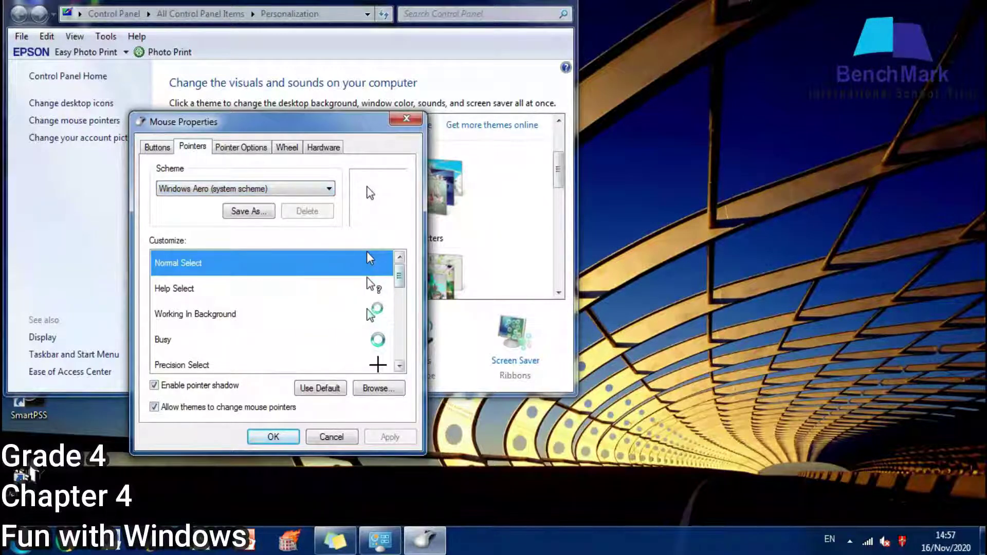
{"action": "scroll", "coordinate": [278, 311], "scroll_direction": "down", "scroll_amount": 1}
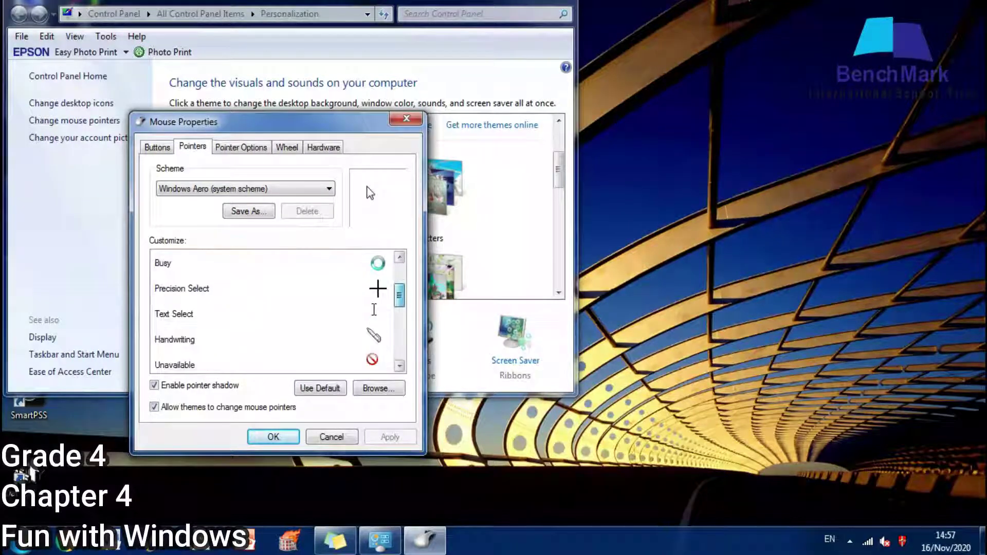
{"action": "scroll", "coordinate": [278, 311], "scroll_direction": "up", "scroll_amount": 3}
{"action": "left_click", "coordinate": [175, 288]}
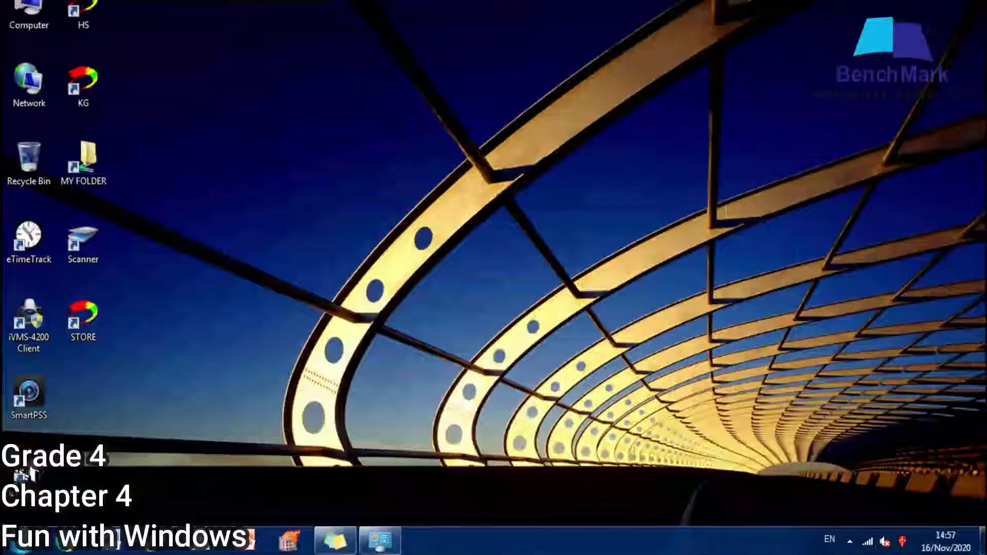
Add the Calendar gadget from the gadget gallery to the desktop, then close the gallery
{"action": "right_click", "coordinate": [522, 37]}
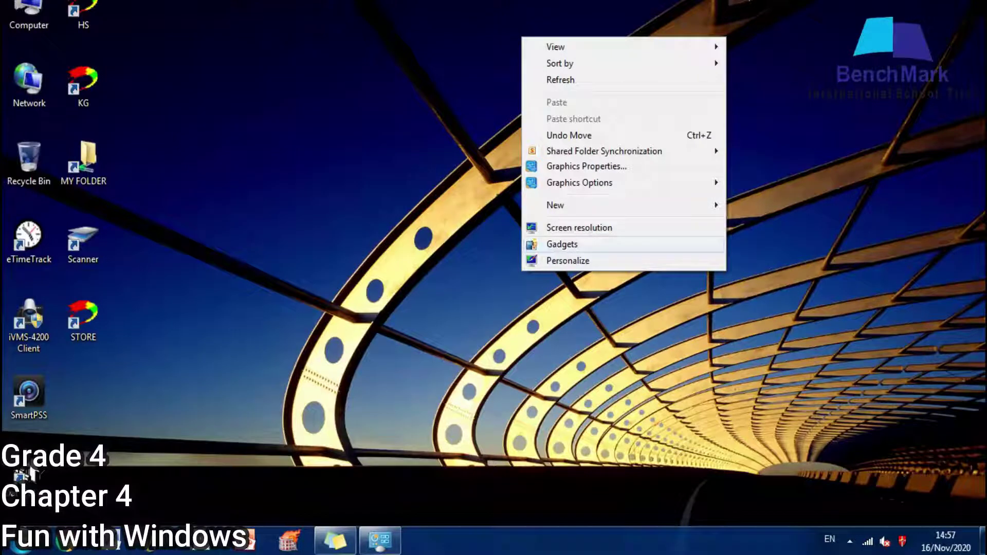
{"action": "left_click", "coordinate": [562, 245]}
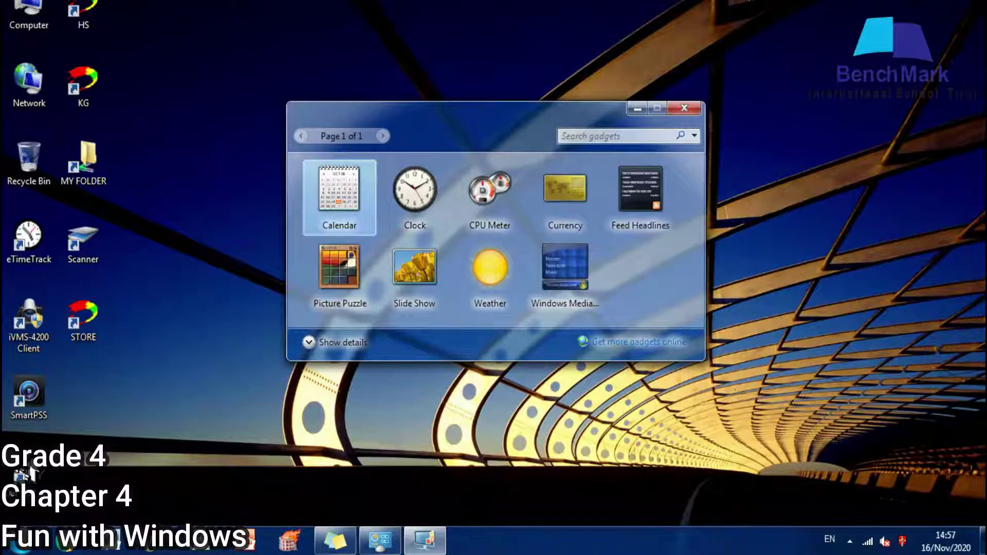
{"action": "key", "text": "Return"}
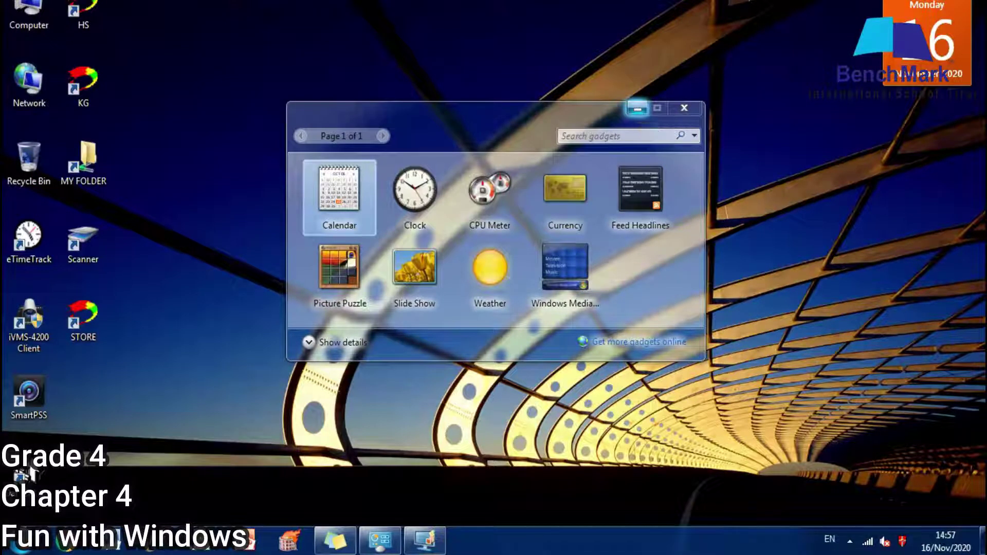
{"action": "left_click", "coordinate": [684, 108]}
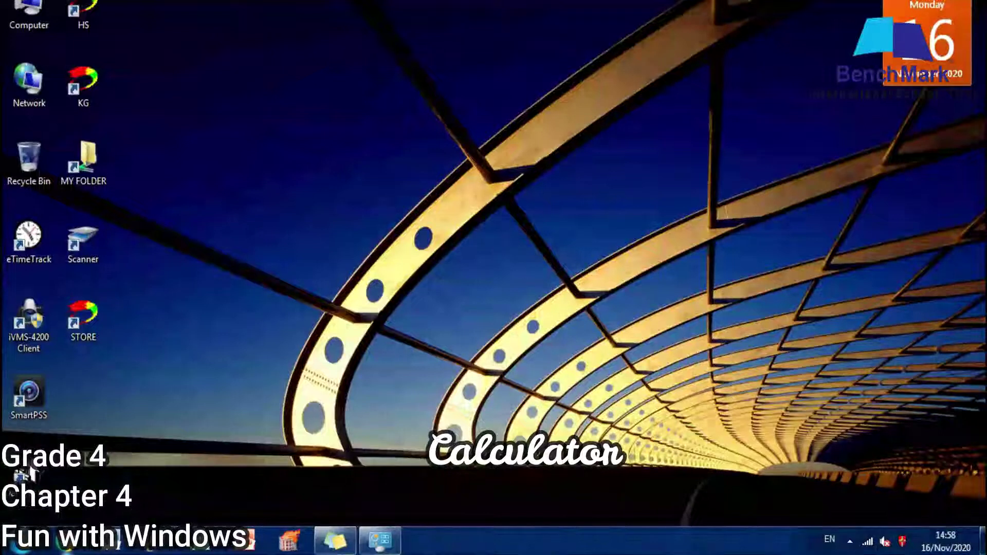
Launch Calculator from Start > All Programs > Accessories
{"action": "left_click", "coordinate": [18, 543]}
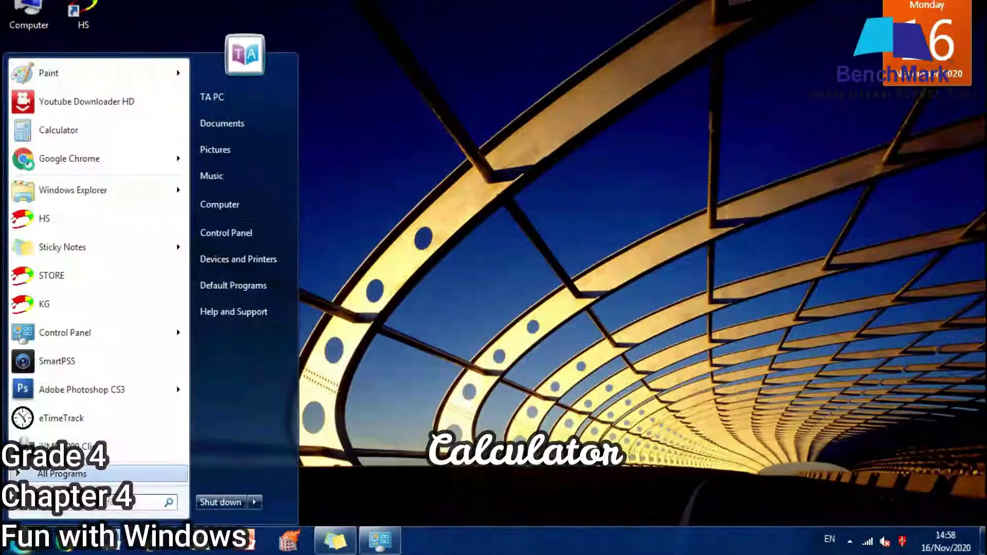
{"action": "left_click", "coordinate": [61, 474]}
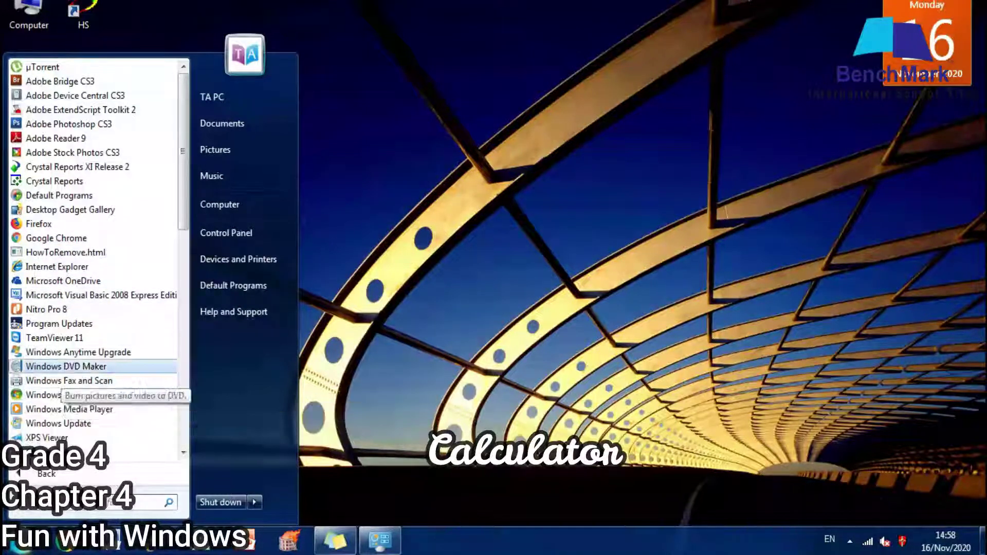
{"action": "left_click", "coordinate": [51, 452]}
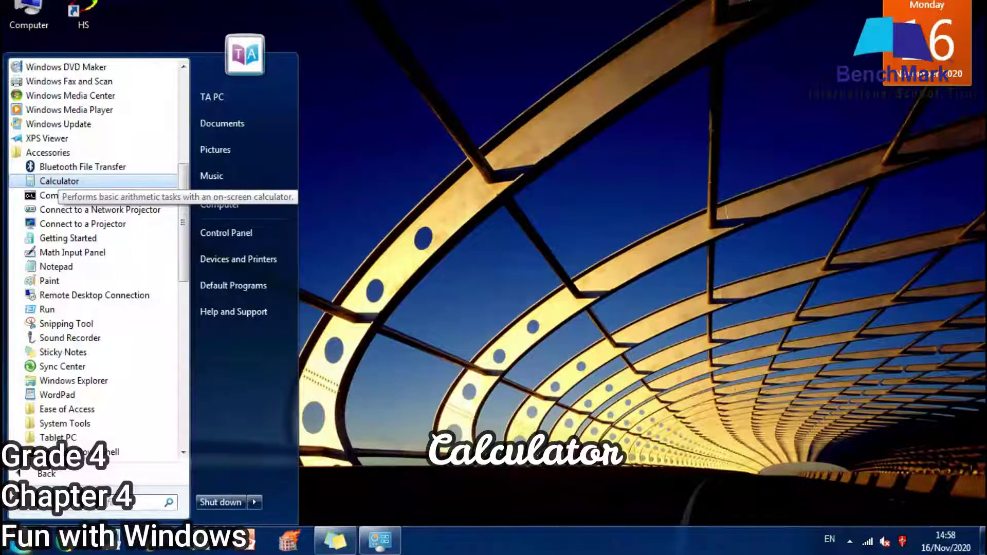
{"action": "left_click", "coordinate": [59, 181]}
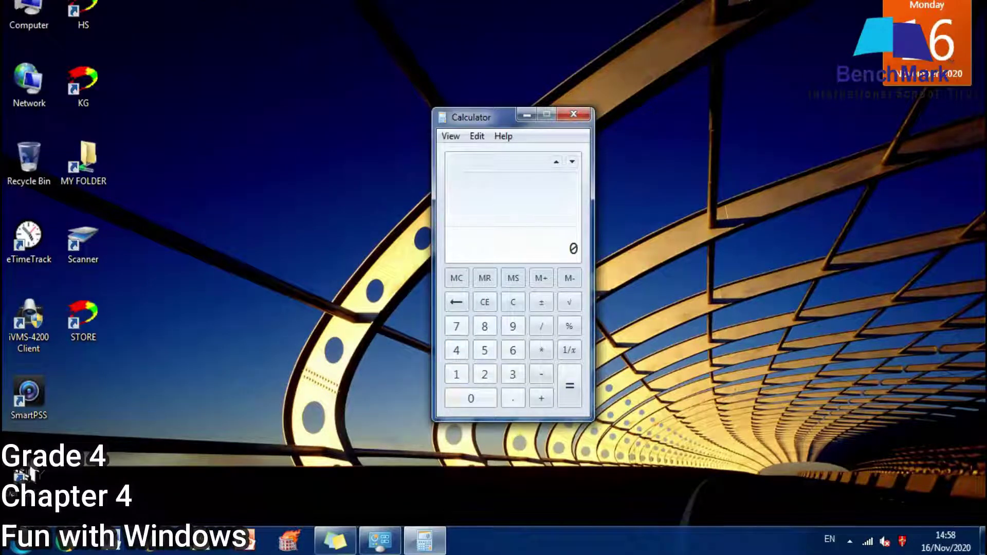
Compute 62 × 369 in Calculator, giving 22878
{"action": "type", "text": "62"}
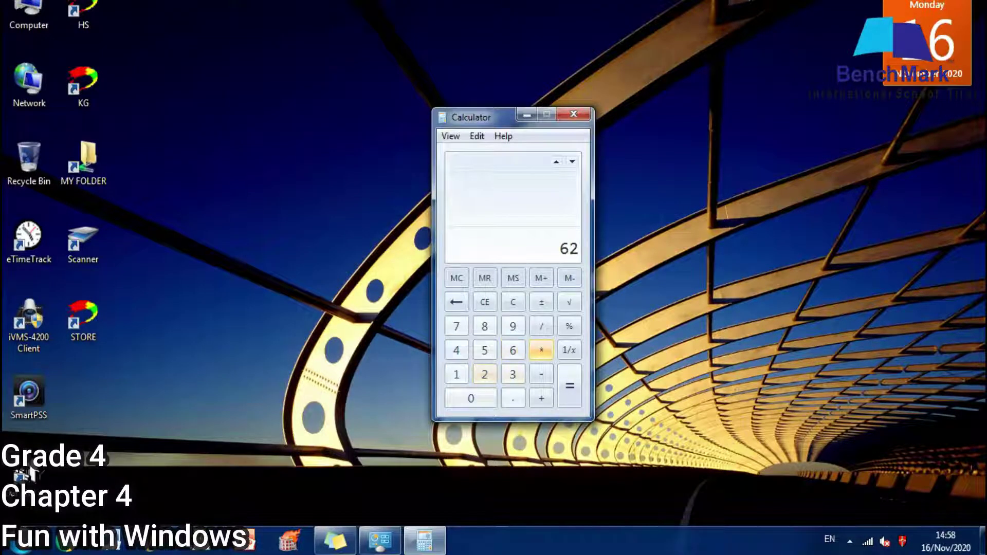
{"action": "type", "text": " * 36"}
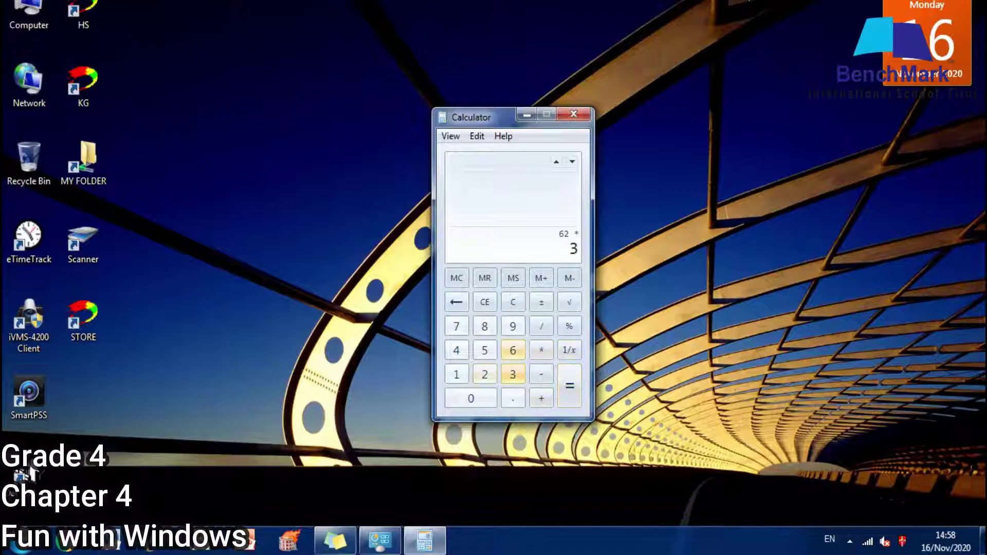
{"action": "type", "text": "9"}
{"action": "key", "text": "Return"}
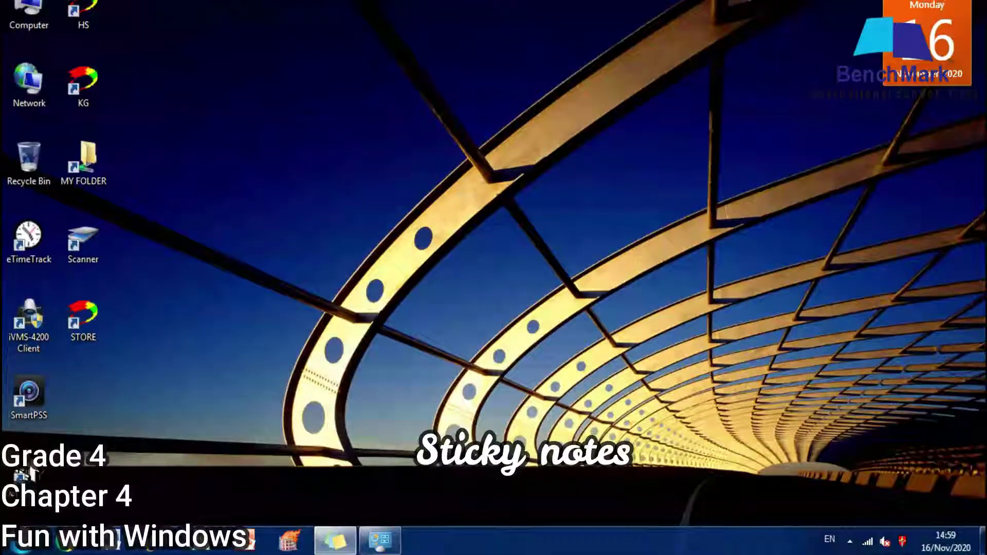
Launch Sticky Notes from Start > All Programs > Accessories
{"action": "left_click", "coordinate": [16, 544]}
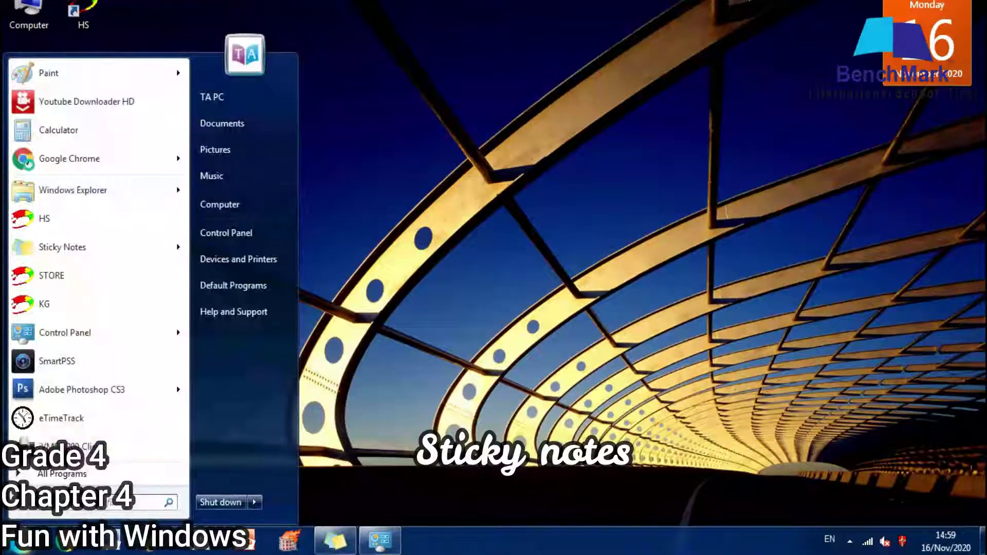
{"action": "left_click", "coordinate": [62, 473]}
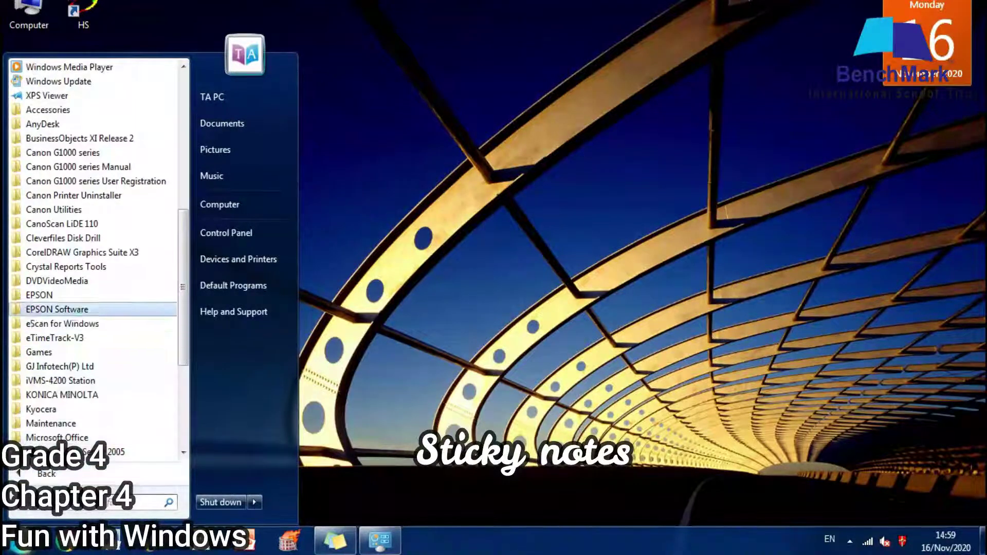
{"action": "left_click", "coordinate": [48, 110]}
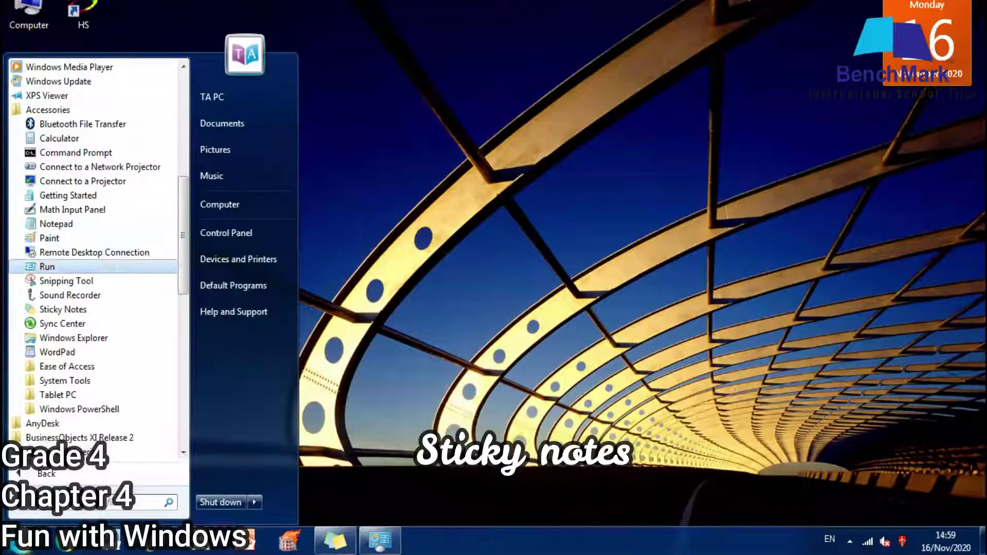
{"action": "left_click", "coordinate": [63, 309]}
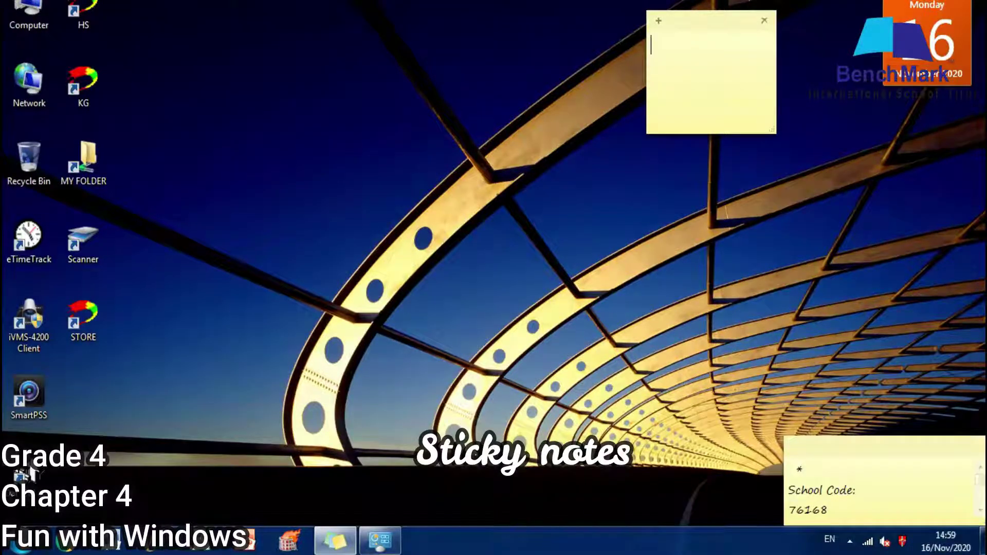
Write 'Pack ur bag' in the note and begin a second line with 'Arrange'
{"action": "type", "text": "gfsgf"}
{"action": "key", "text": "BackSpace"}
{"action": "key", "text": "BackSpace"}
{"action": "key", "text": "BackSpace"}
{"action": "key", "text": "BackSpace"}
{"action": "key", "text": "BackSpace"}
{"action": "type", "text": "Packr"}
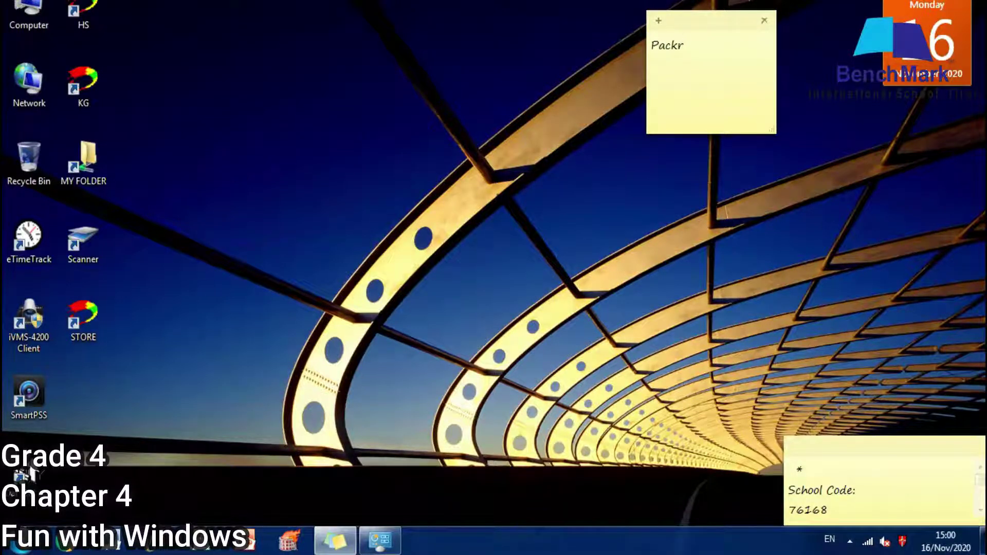
{"action": "key", "text": "BackSpace"}
{"action": "key", "text": "BackSpace"}
{"action": "type", "text": "k ur bag"}
{"action": "key", "text": "Return"}
{"action": "type", "text": "Arrange"}
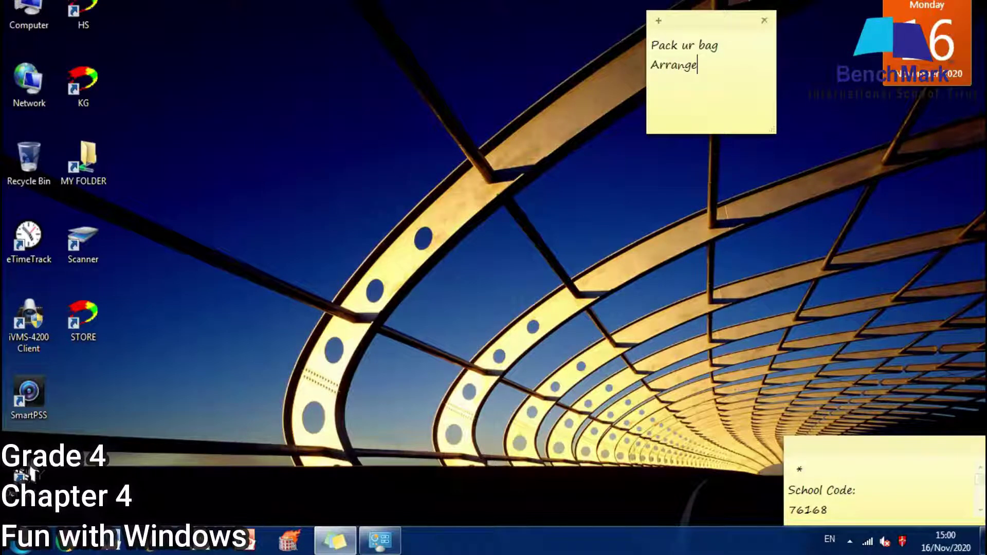
{"action": "type", "text": "muy"}
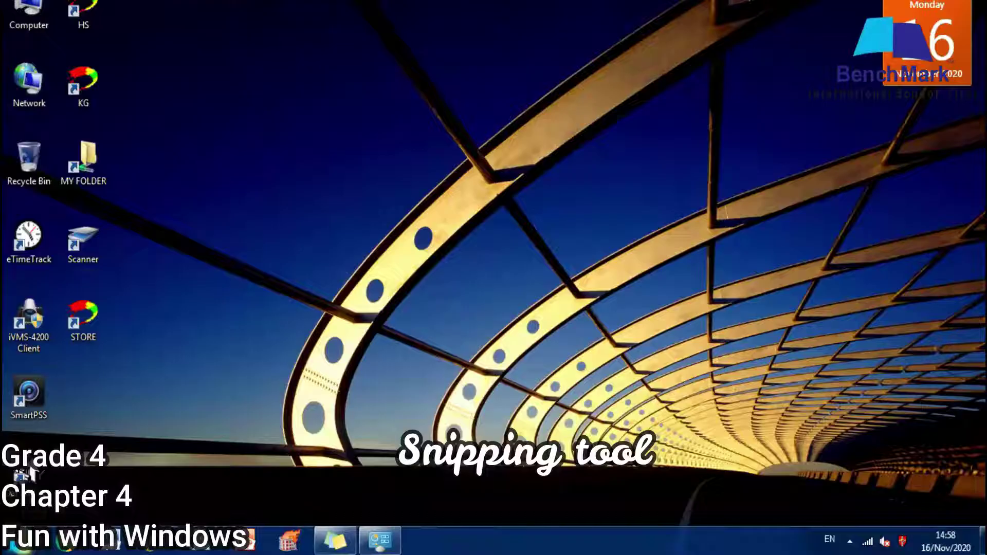
Bring up the Start menu with the Windows key
{"action": "key", "text": "super"}
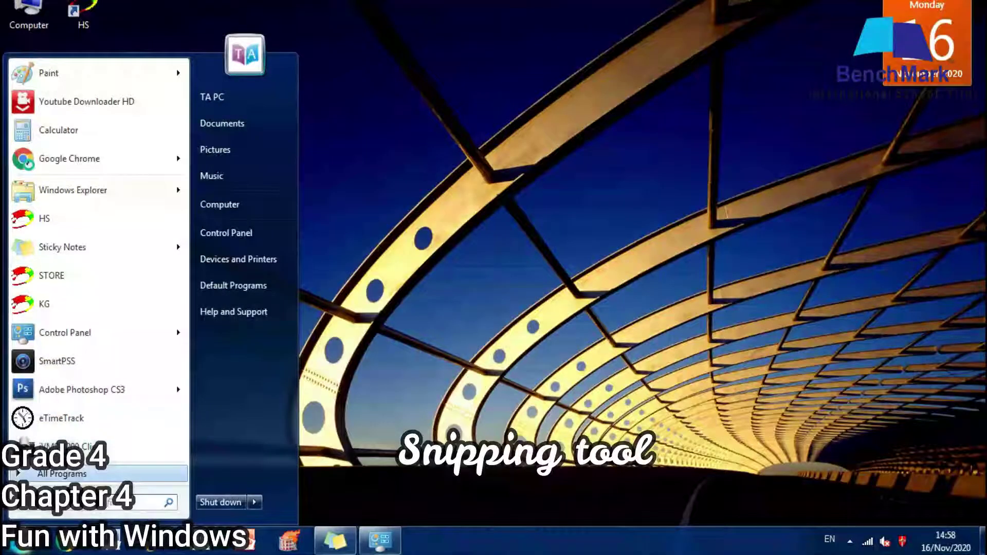
Launch Snipping Tool from All Programs > Accessories
{"action": "left_click", "coordinate": [56, 474]}
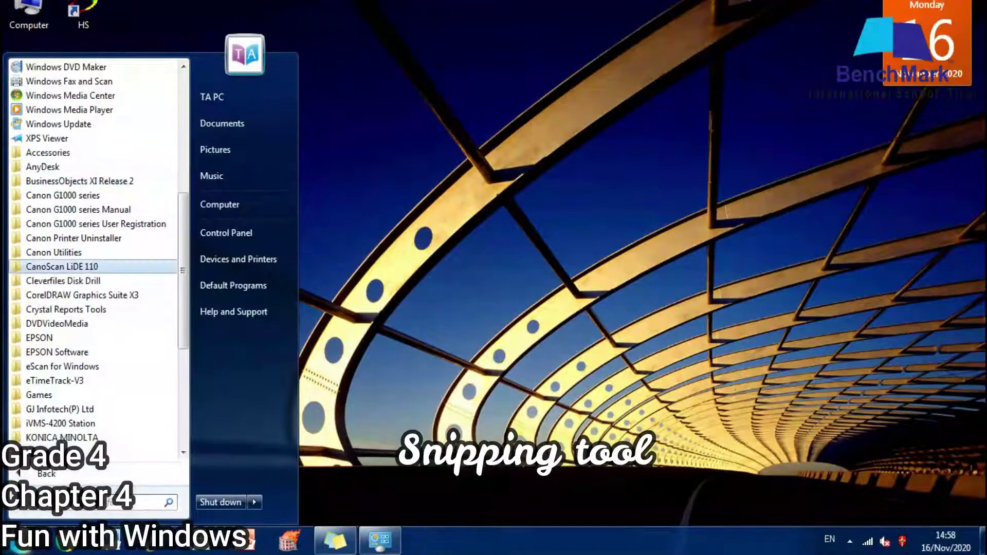
{"action": "left_click", "coordinate": [48, 152]}
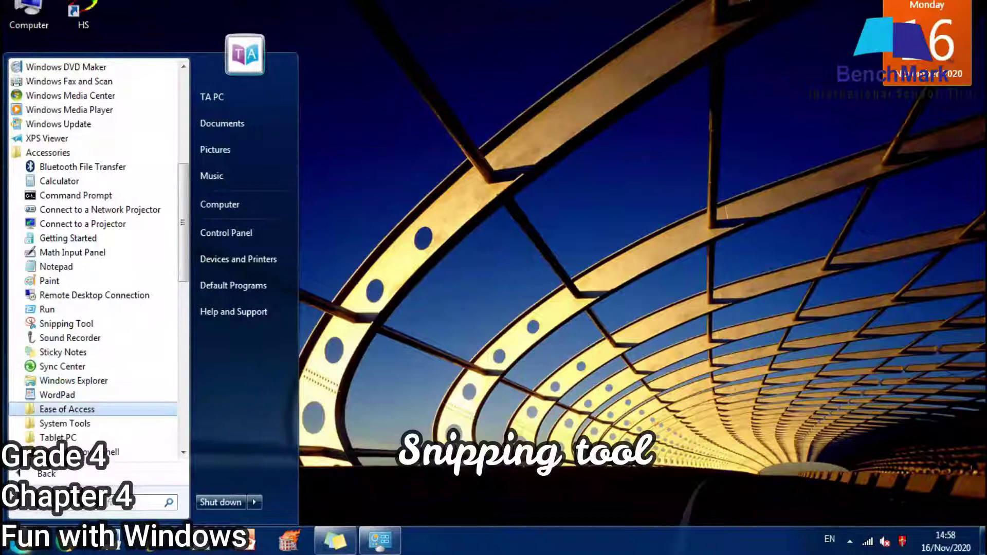
{"action": "scroll", "coordinate": [183, 232], "scroll_direction": "down", "scroll_amount": 2}
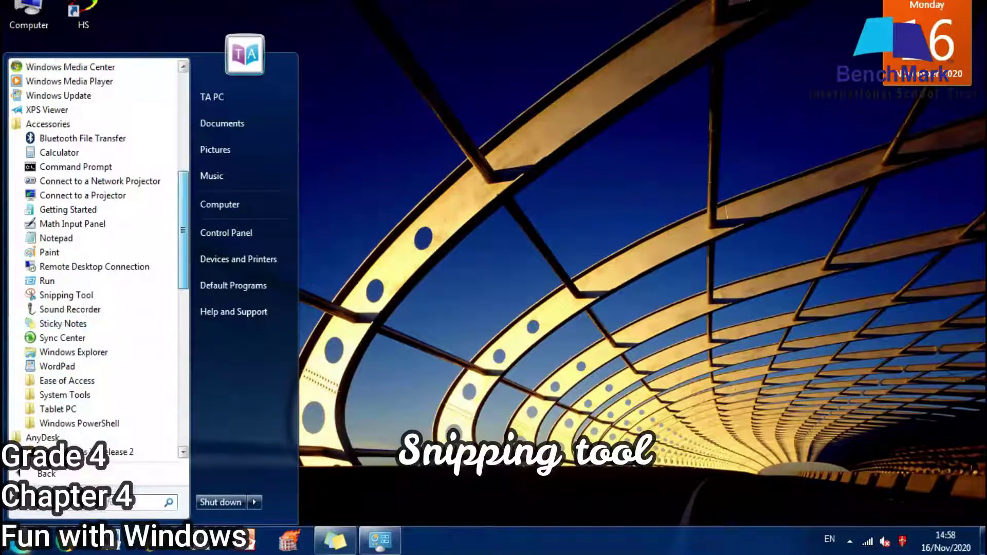
{"action": "scroll", "coordinate": [183, 242], "scroll_direction": "up", "scroll_amount": 1}
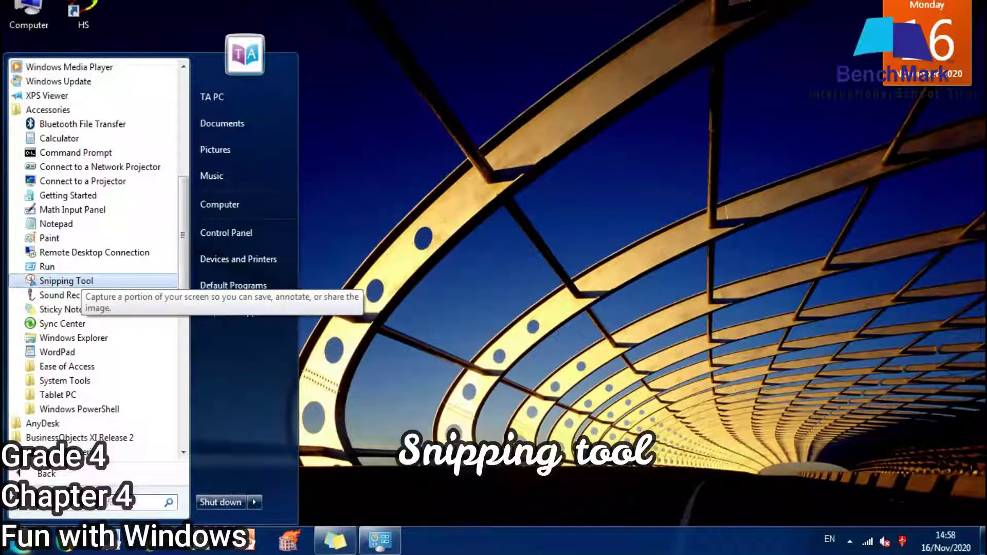
{"action": "left_click", "coordinate": [66, 281]}
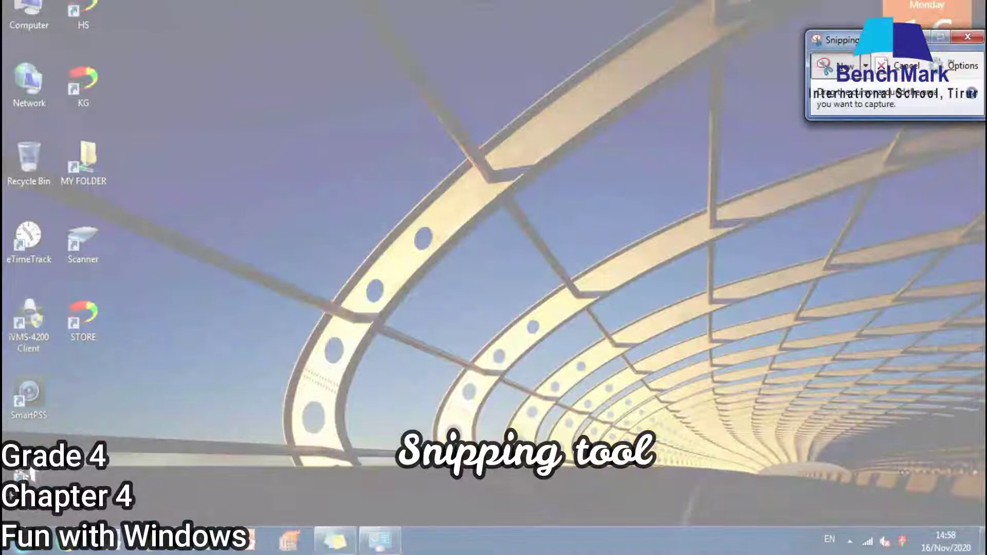
Take a rectangular snip of the bridge wallpaper
{"action": "left_click", "coordinate": [866, 65]}
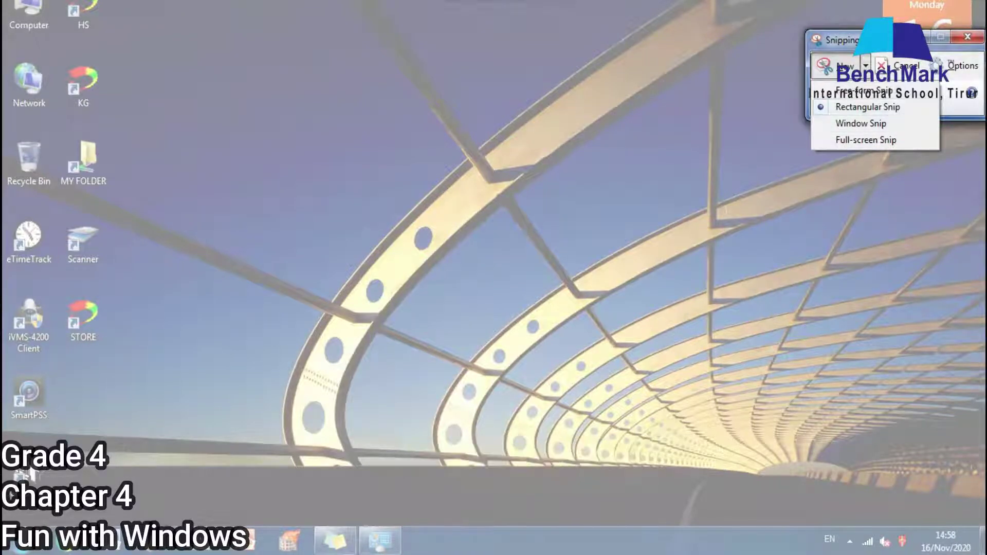
{"action": "key", "text": "Return"}
{"action": "left_click_drag", "start_coordinate": [186, 65], "coordinate": [838, 385]}
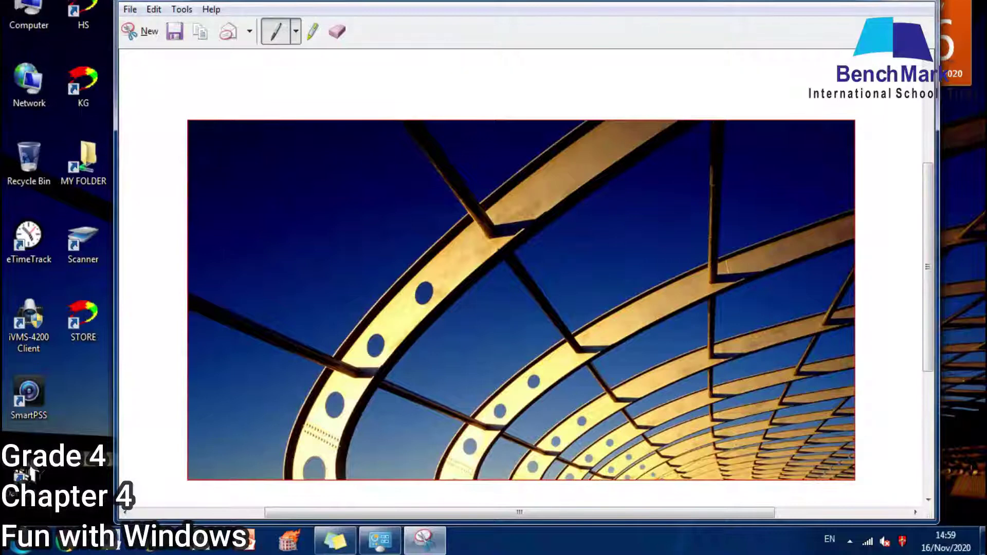
Save the snip as a PNG named Capture in the Pictures library
{"action": "left_click", "coordinate": [131, 10]}
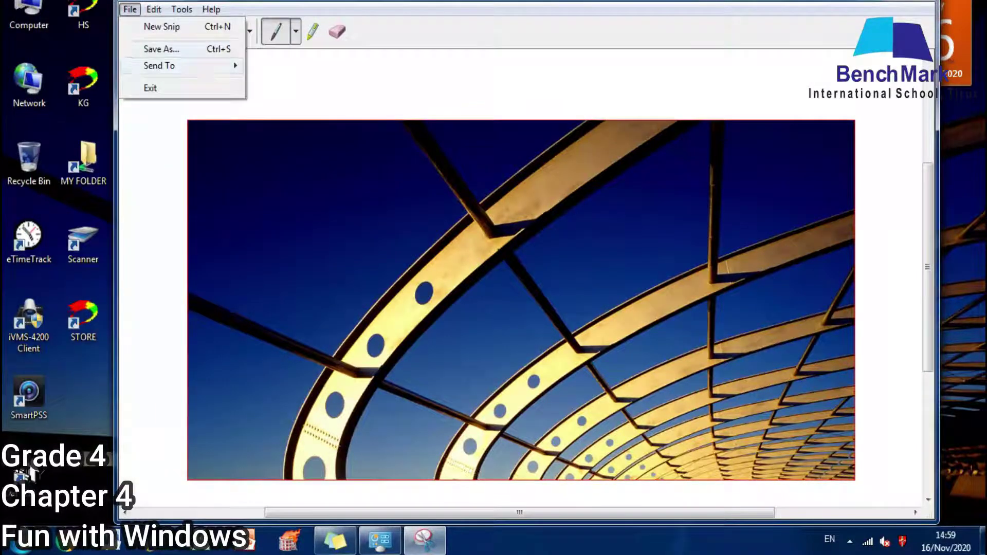
{"action": "key", "text": "ctrl+s"}
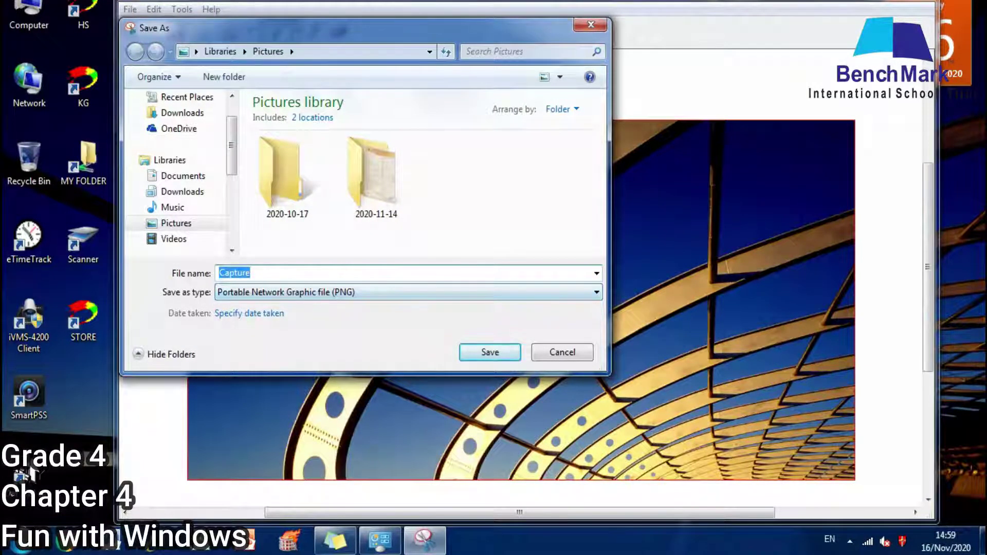
{"action": "key", "text": "Return"}
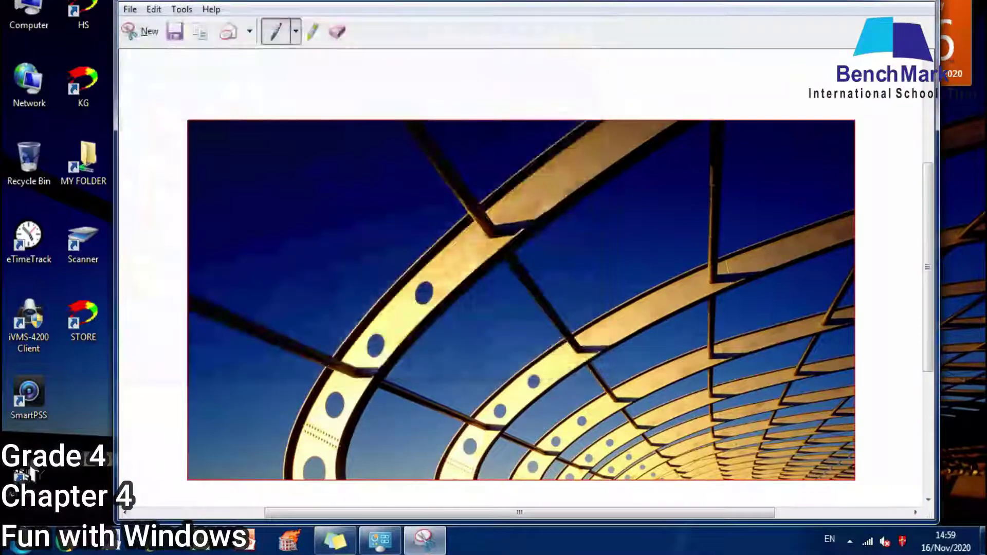